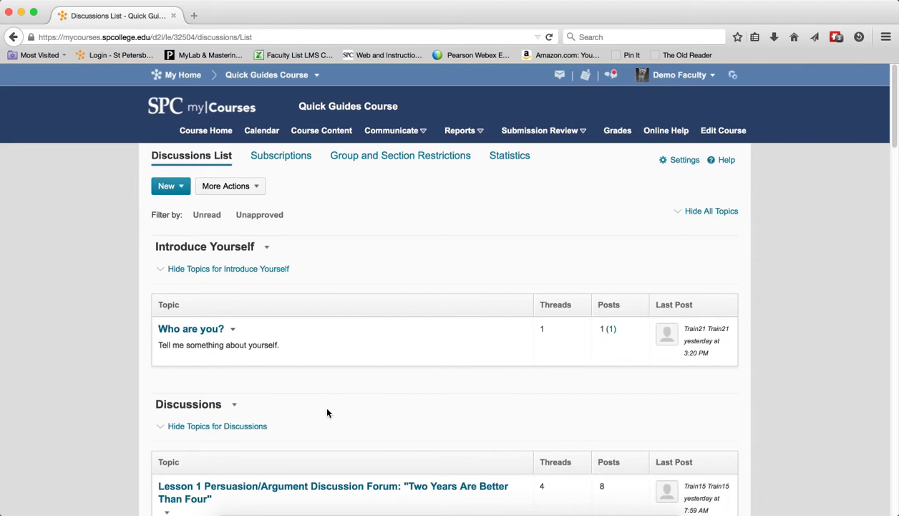
Check the subscribe option in a new thread for the Lesson 3 Essay Peer Review topic, and cancel the thread.
scroll(315, 412, "down", 5)
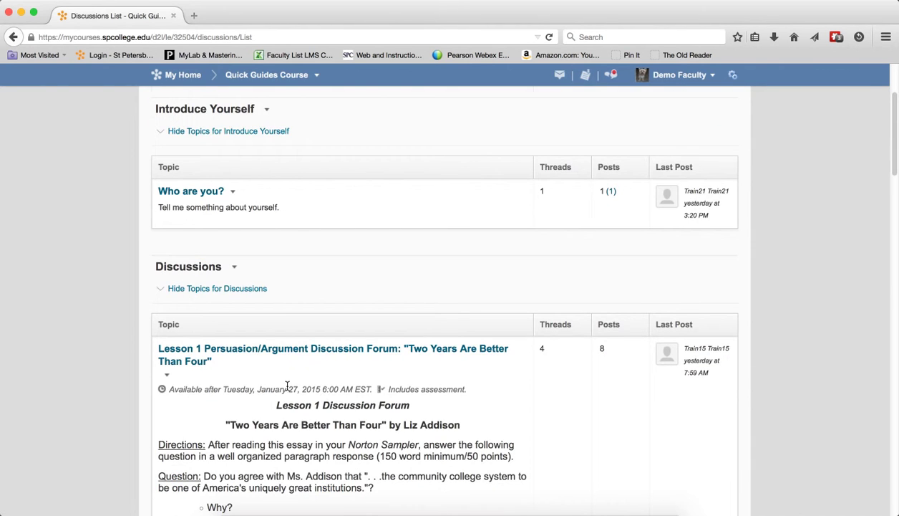
scroll(287, 387, "down", 15)
scroll(287, 389, "down", 20)
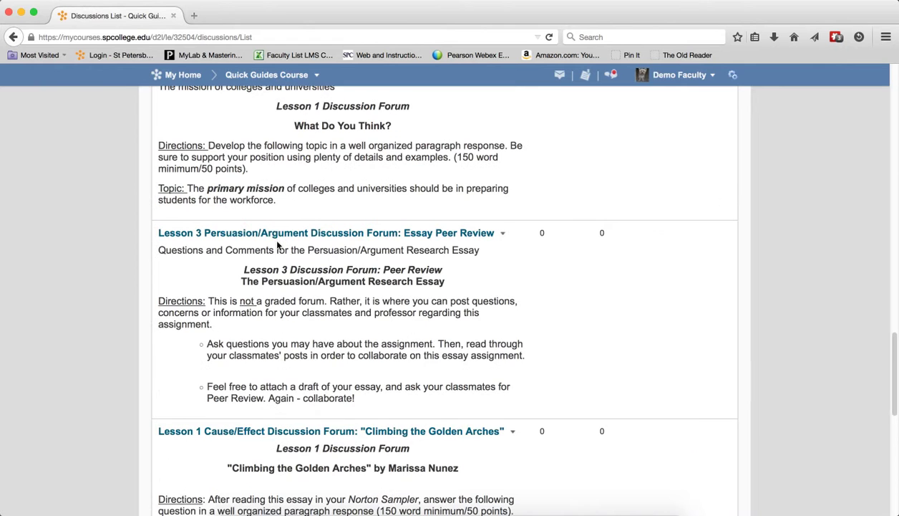
left_click(271, 233)
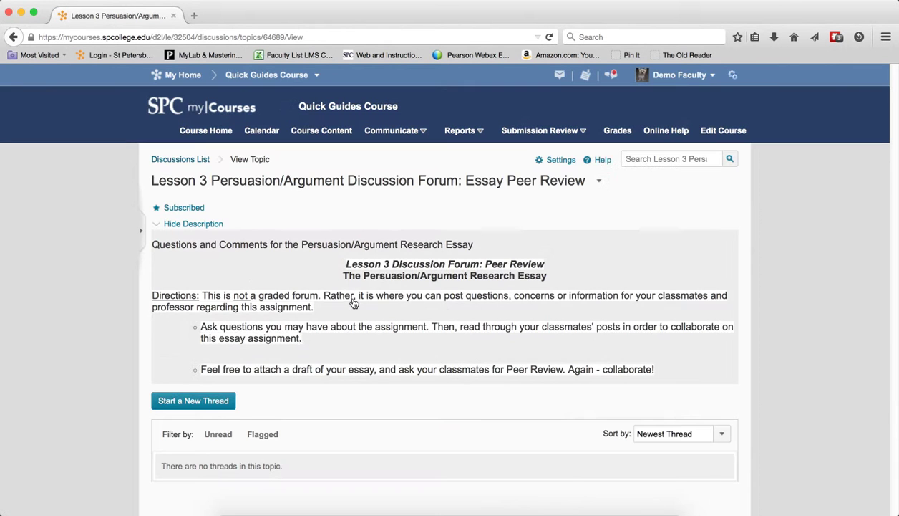
left_click(198, 399)
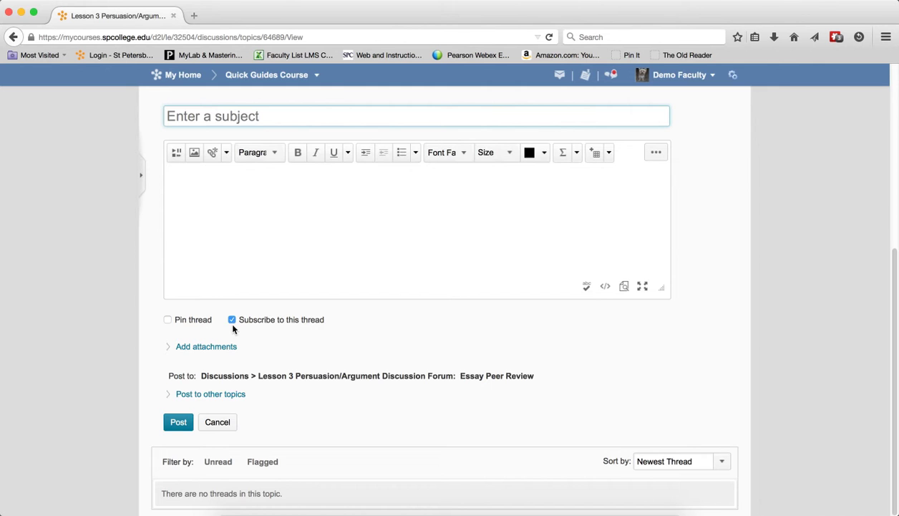
left_click(219, 423)
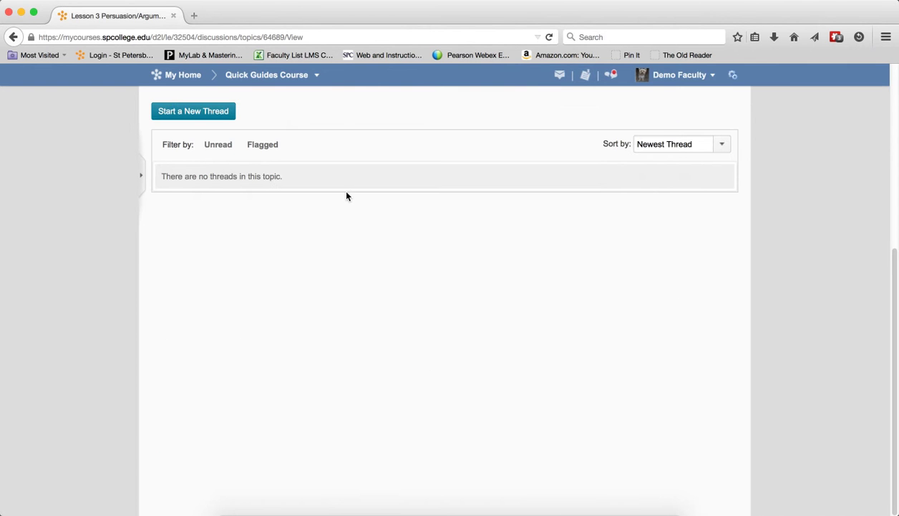
Return to the discussions list and open the Feb 2, 2015 Agree thread in the Lesson 1 "Two Years Are Better Than Four" topic.
scroll(337, 190, "up", 5)
left_click(195, 158)
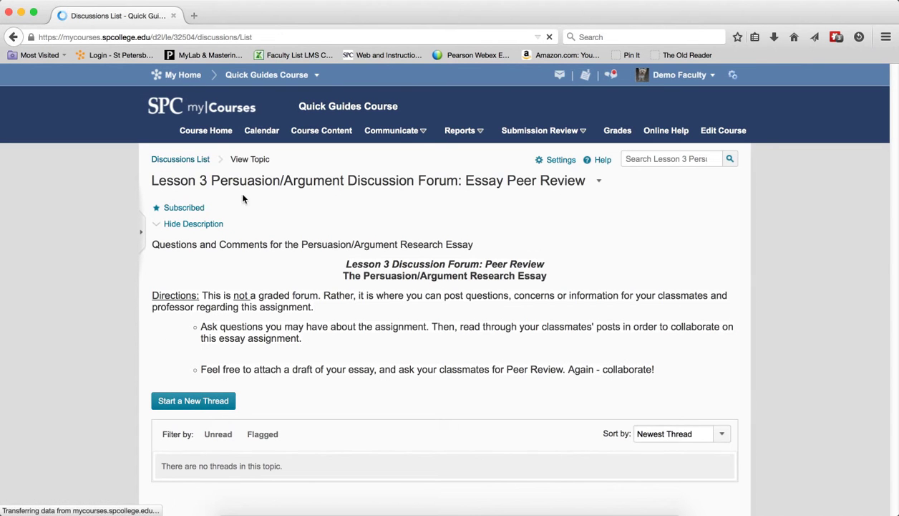
scroll(379, 296, "down", 10)
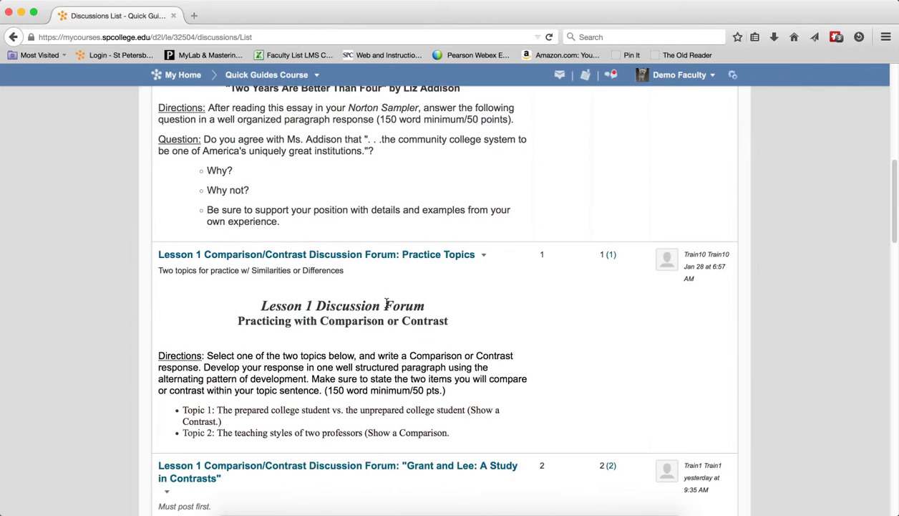
scroll(371, 287, "up", 4)
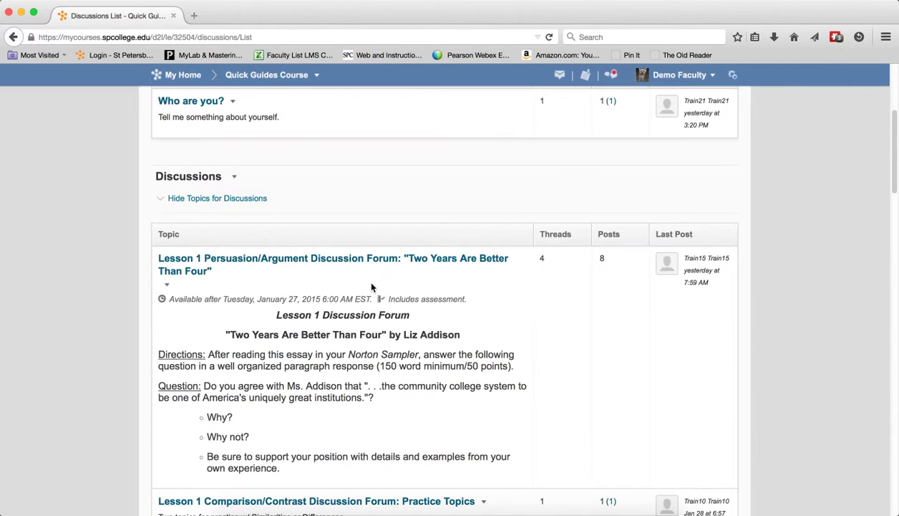
left_click(320, 260)
scroll(384, 293, "down", 6)
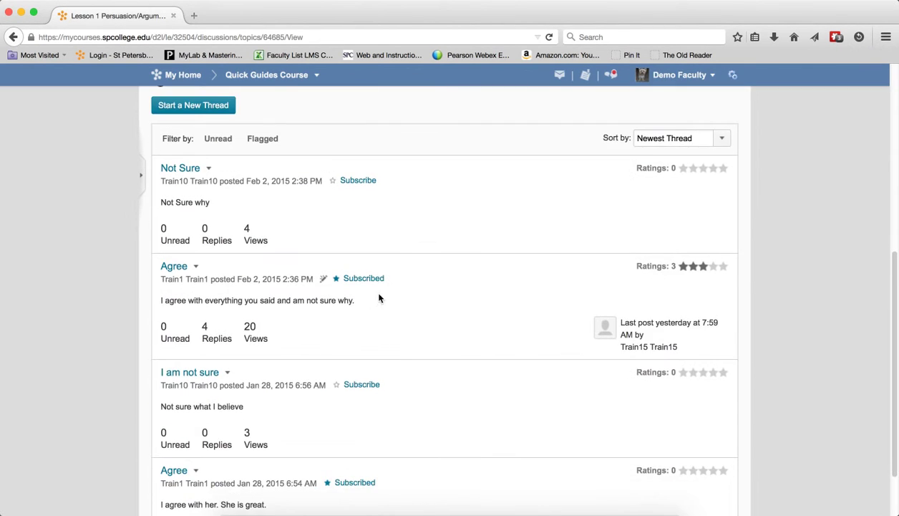
left_click(174, 265)
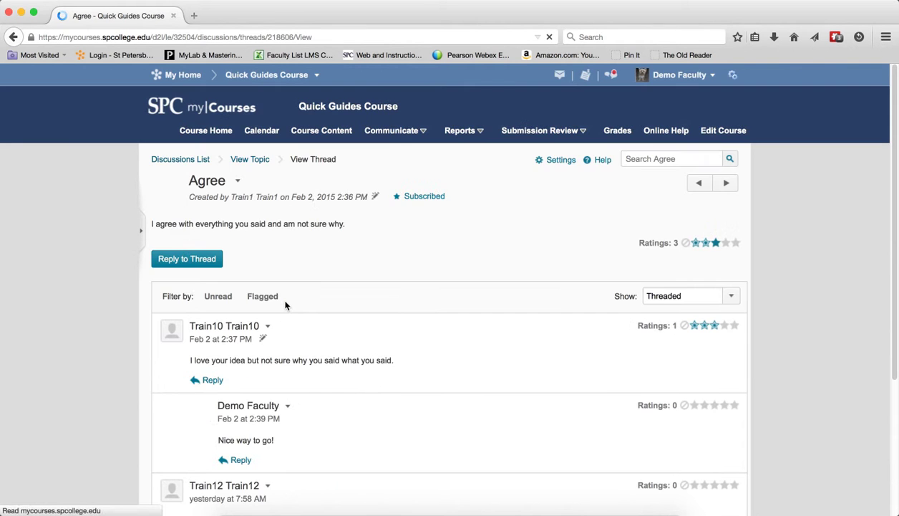
Open a reply to the last post in the Agree thread and examine its subscribe option.
scroll(285, 305, "down", 5)
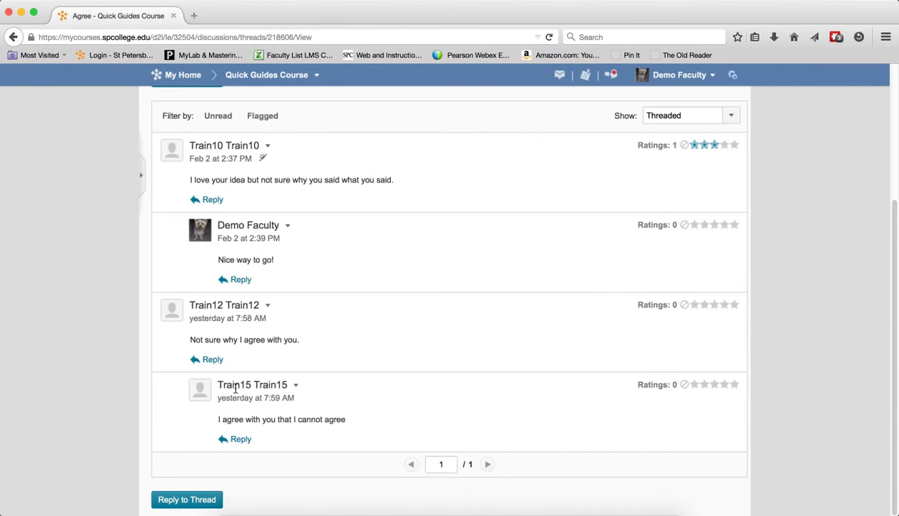
left_click(237, 439)
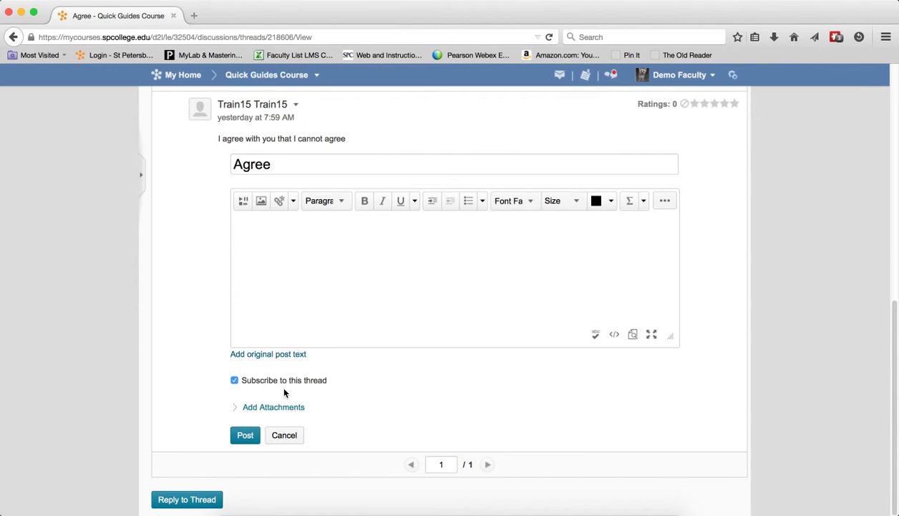
scroll(284, 393, "up", 10)
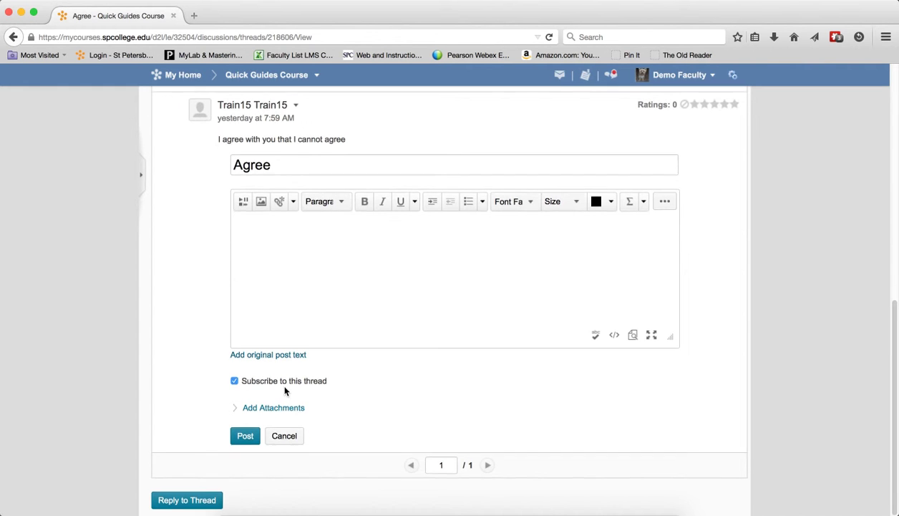
scroll(285, 391, "up", 2)
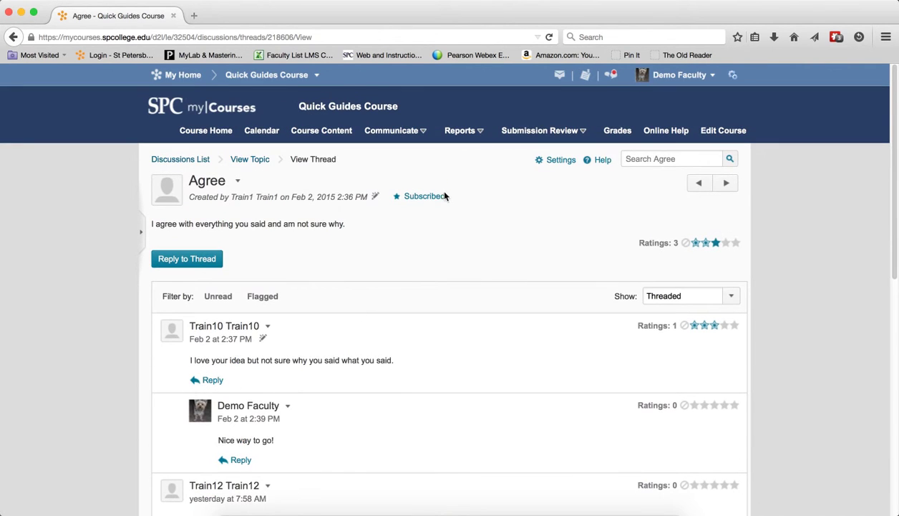
Unsubscribe from the Agree thread, view the notification methods for subscribing again, and cancel that dialog.
left_click(436, 194)
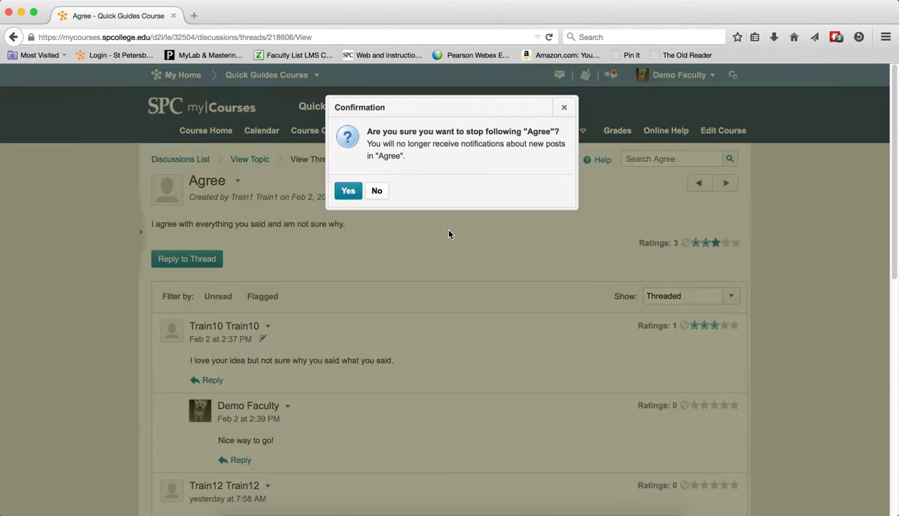
left_click(347, 191)
key("Return")
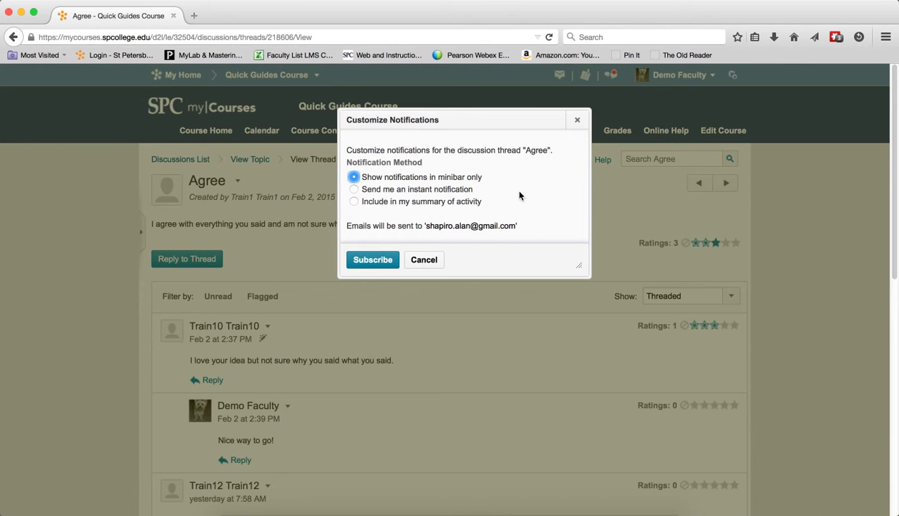
left_click(425, 259)
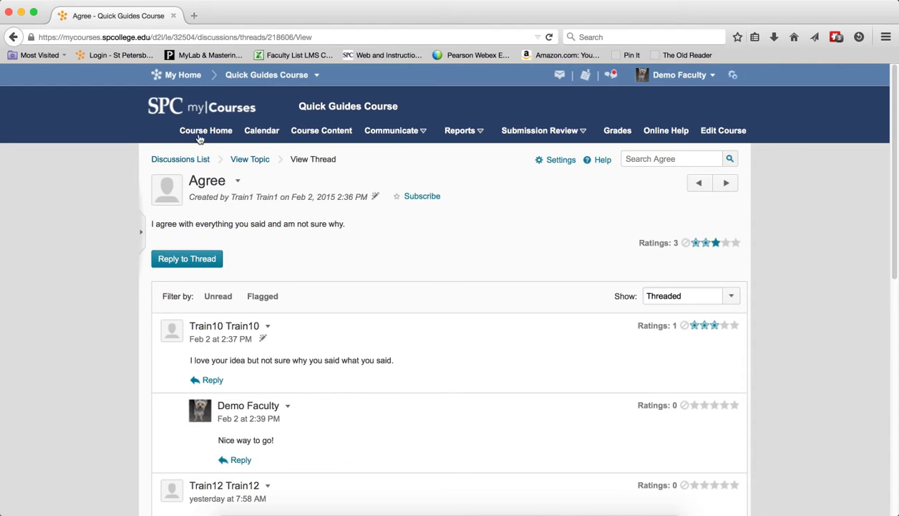
Return to the discussions list and unsubscribe from the whole Discussions forum.
left_click(179, 159)
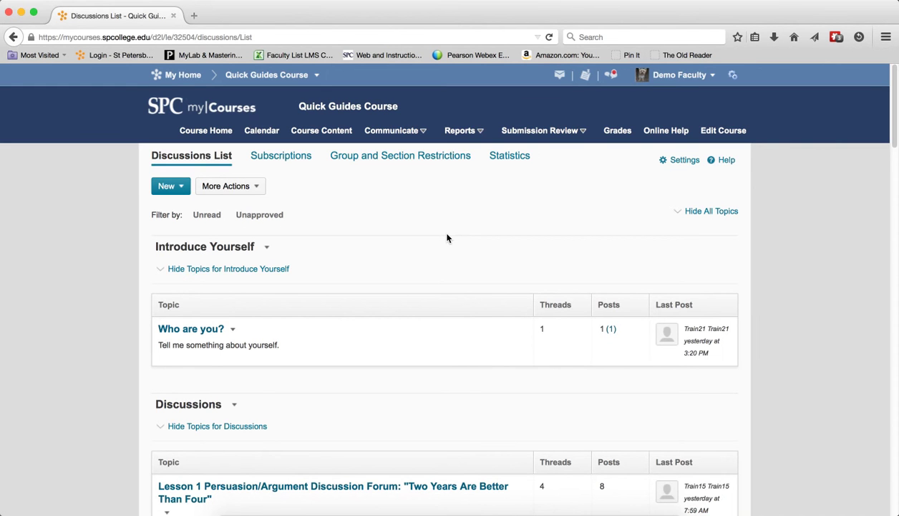
scroll(447, 238, "down", 5)
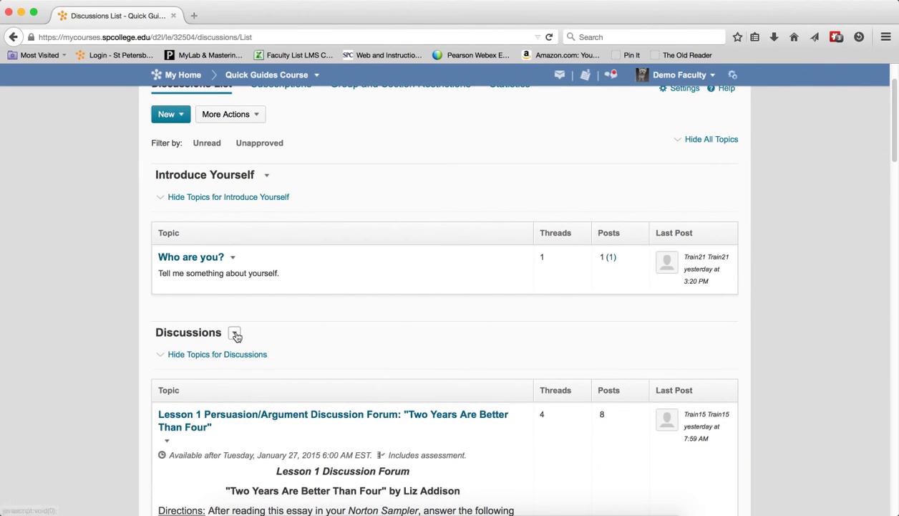
left_click(234, 333)
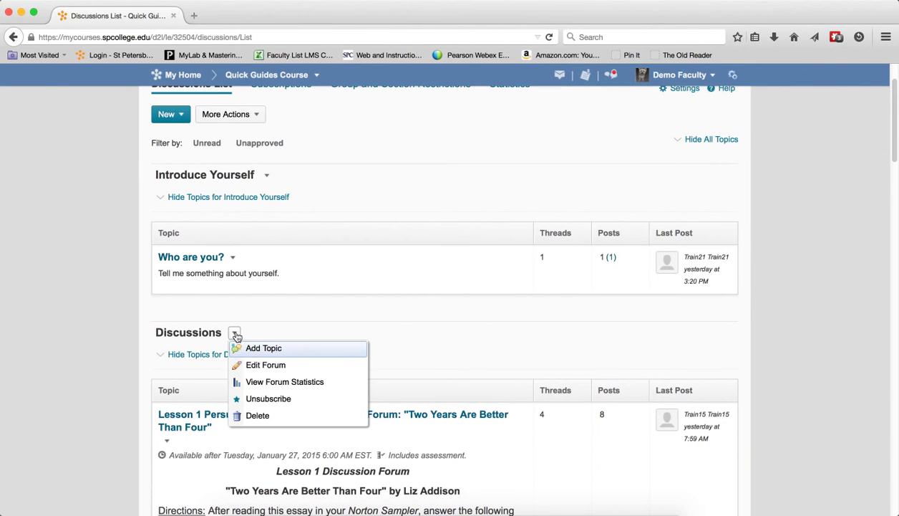
left_click(259, 401)
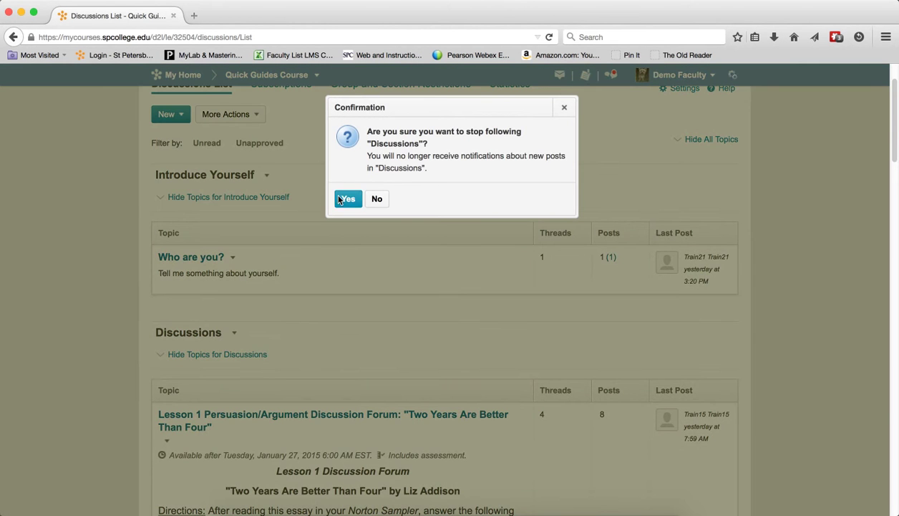
left_click(338, 198)
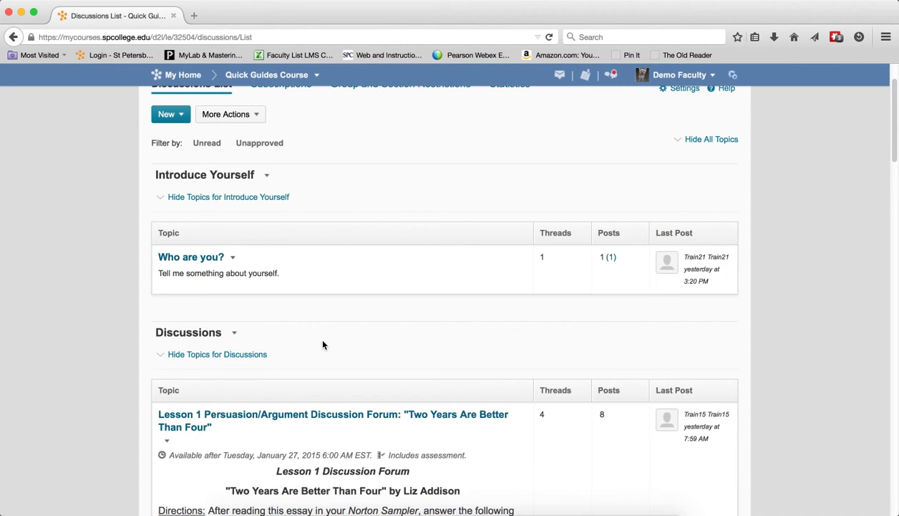
View the notification methods for subscribing to the Discussions forum, and cancel without subscribing.
left_click(235, 333)
left_click(247, 398)
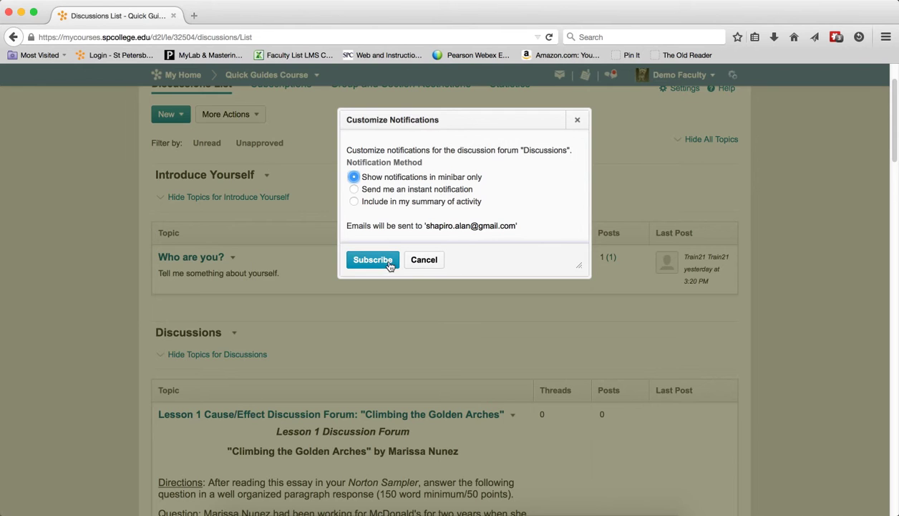
left_click(415, 262)
View the available actions, including Subscribe, for the Lesson 1 "Climbing the Golden Arches" topic.
scroll(498, 379, "down", 3)
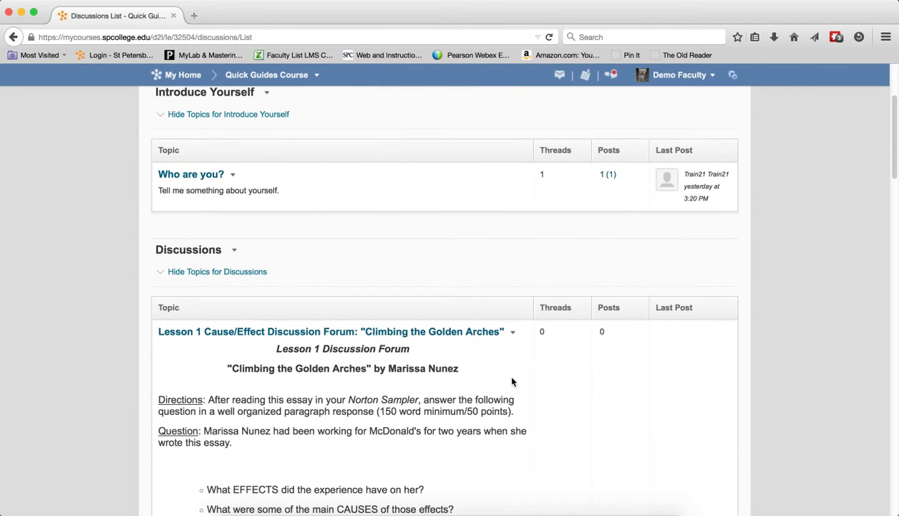
left_click(512, 331)
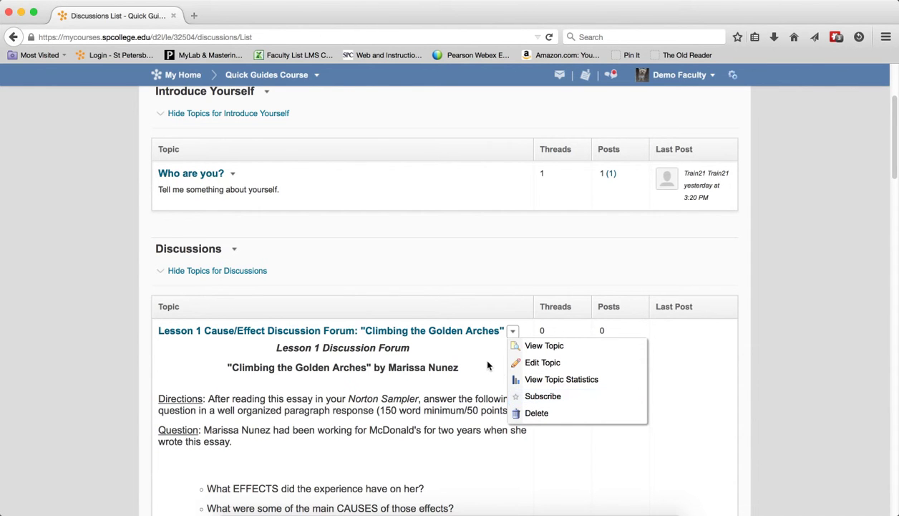
scroll(503, 409, "down", 5)
Subscribe to the Not Sure thread in the Lesson 1 "Two Years Are Better Than Four" topic with minibar-only notifications.
left_click(347, 302)
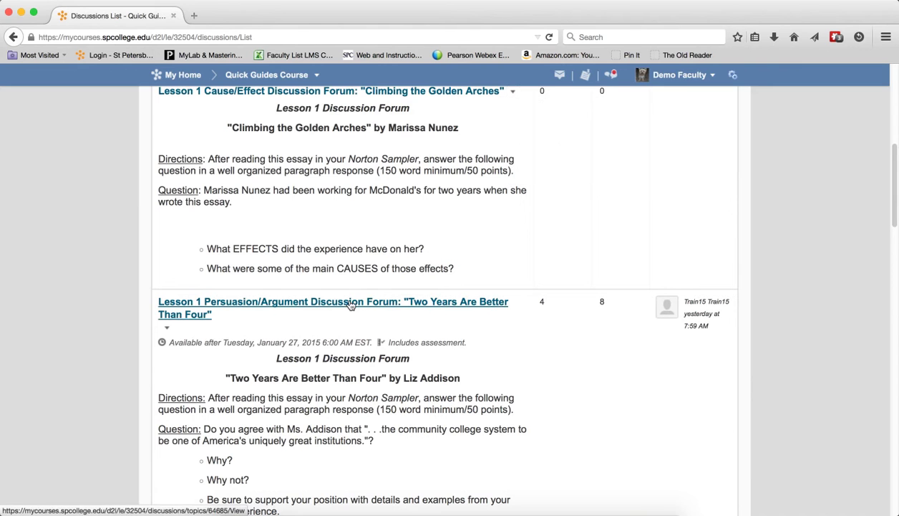
scroll(407, 326, "down", 6)
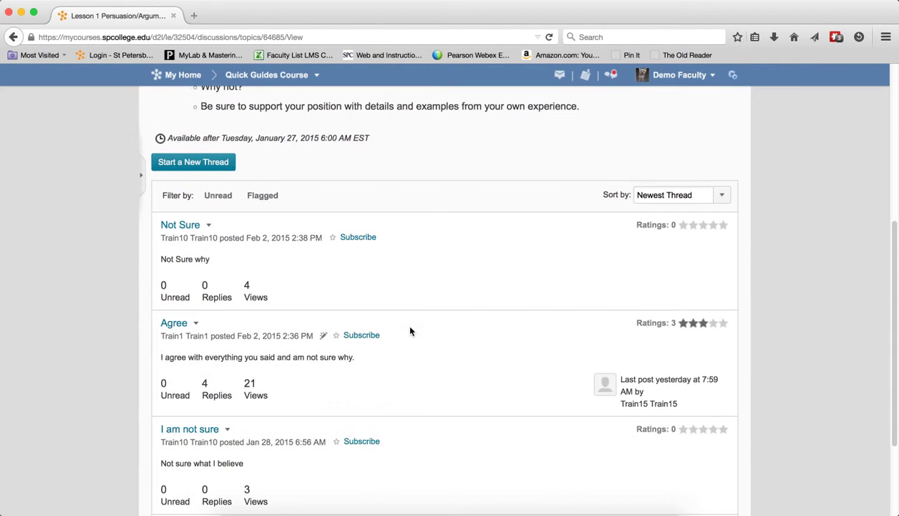
left_click(209, 226)
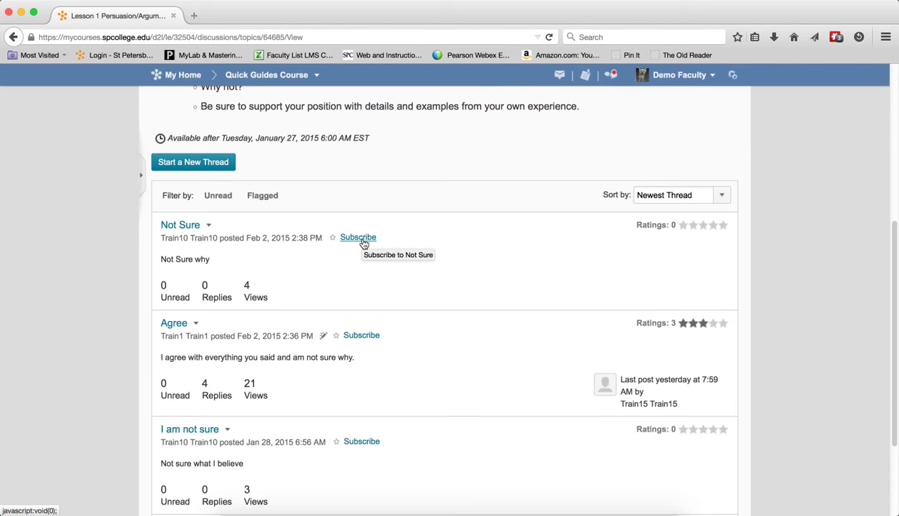
left_click(358, 237)
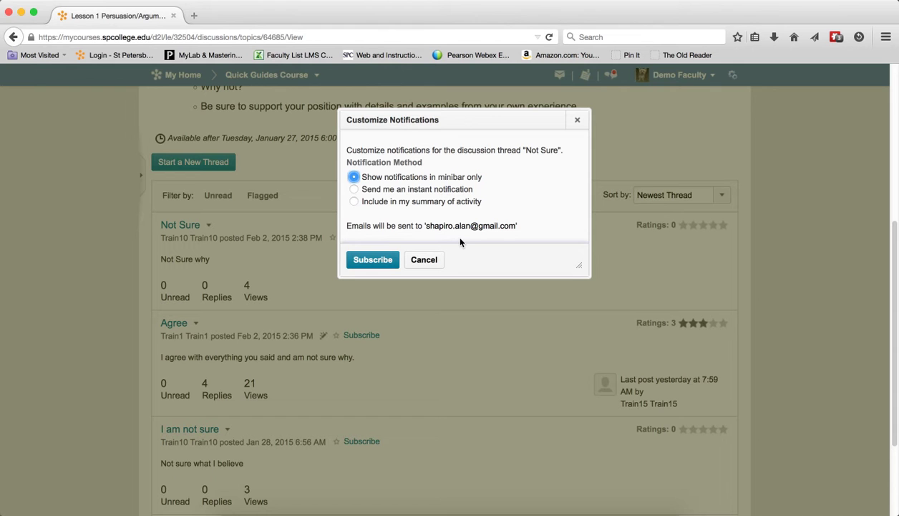
left_click(374, 259)
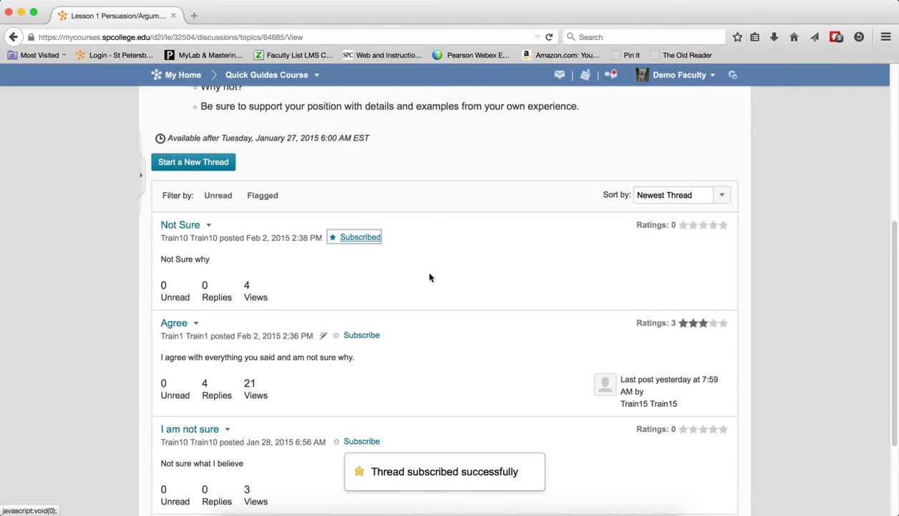
Unsubscribe from the Not Sure thread and confirm that following it should stop.
left_click(376, 242)
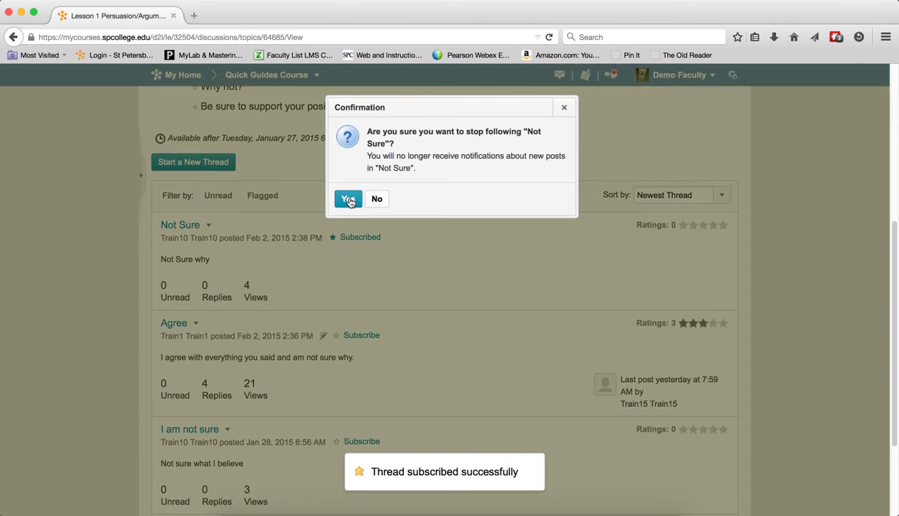
left_click(350, 200)
Go back to the discussions list and review the course's topic and thread subscriptions with their notification settings.
scroll(496, 318, "up", 5)
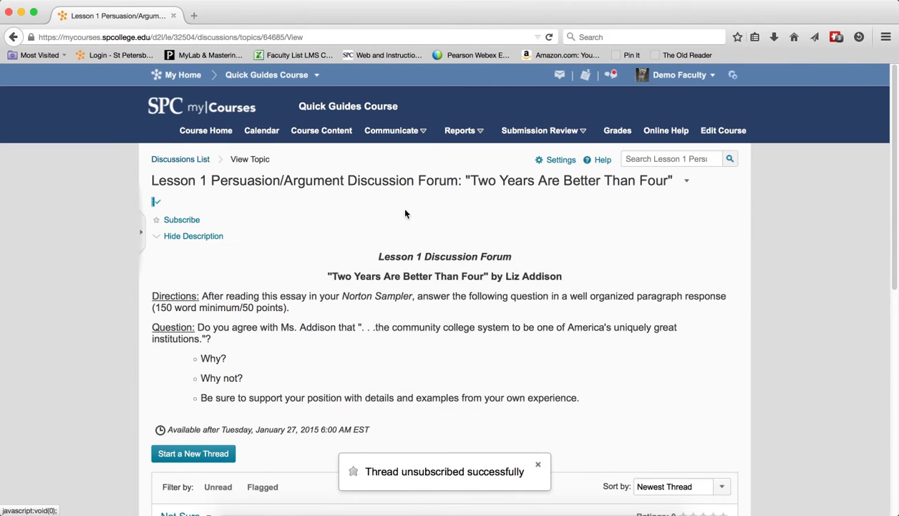
left_click(179, 159)
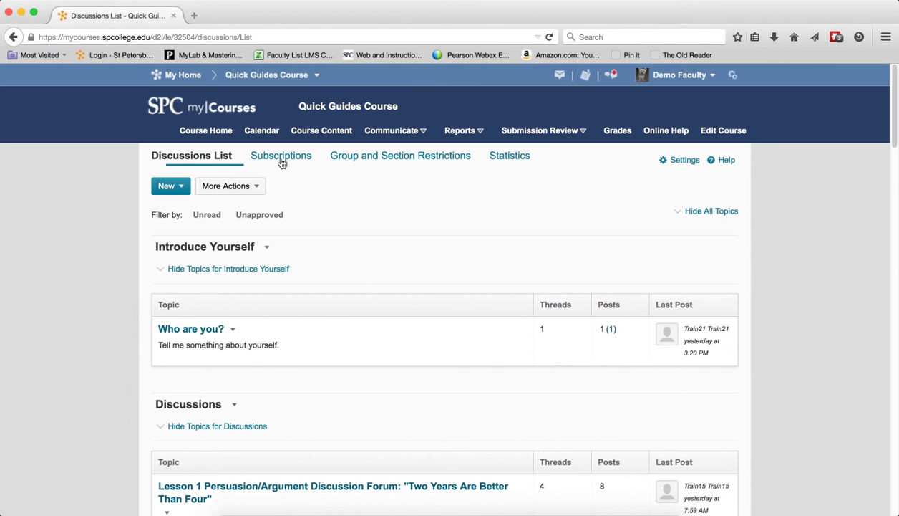
left_click(281, 156)
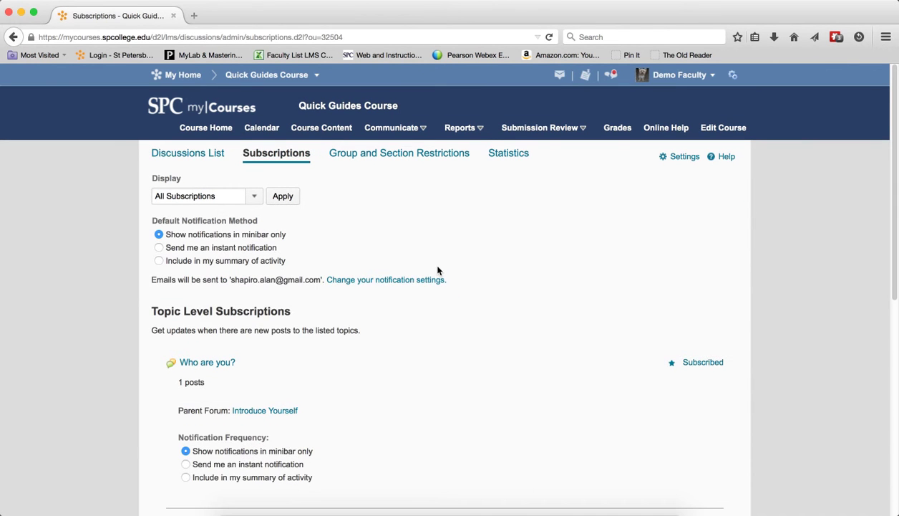
scroll(438, 271, "down", 5)
scroll(439, 275, "down", 1)
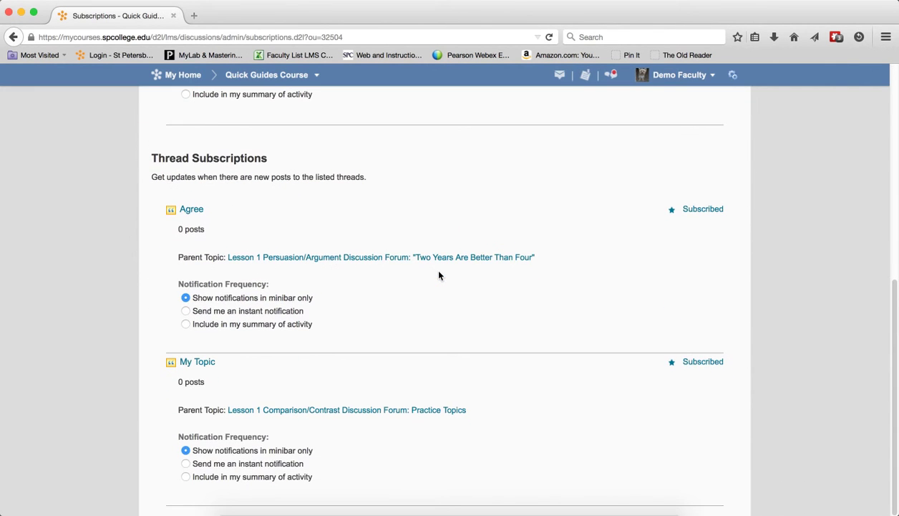
View the discussion subscription notifications from the Subscriptions page and load the older ones.
scroll(439, 275, "up", 10)
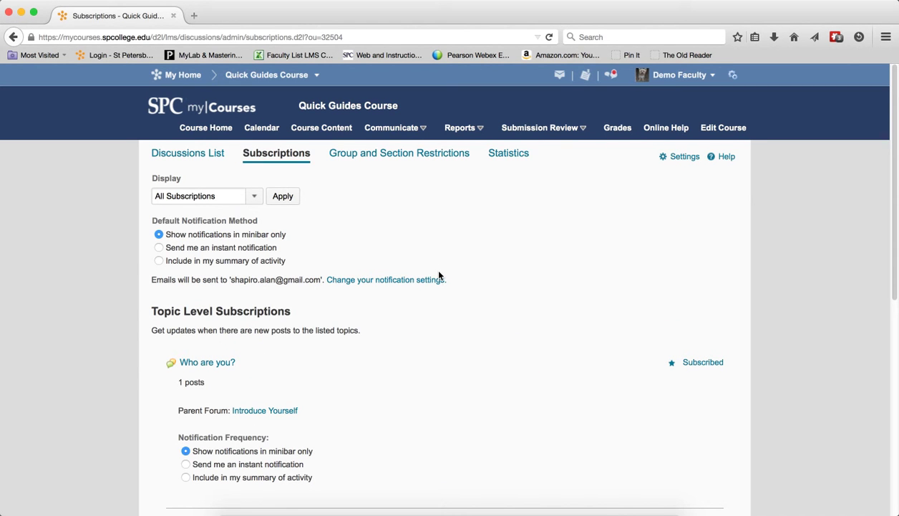
left_click(611, 76)
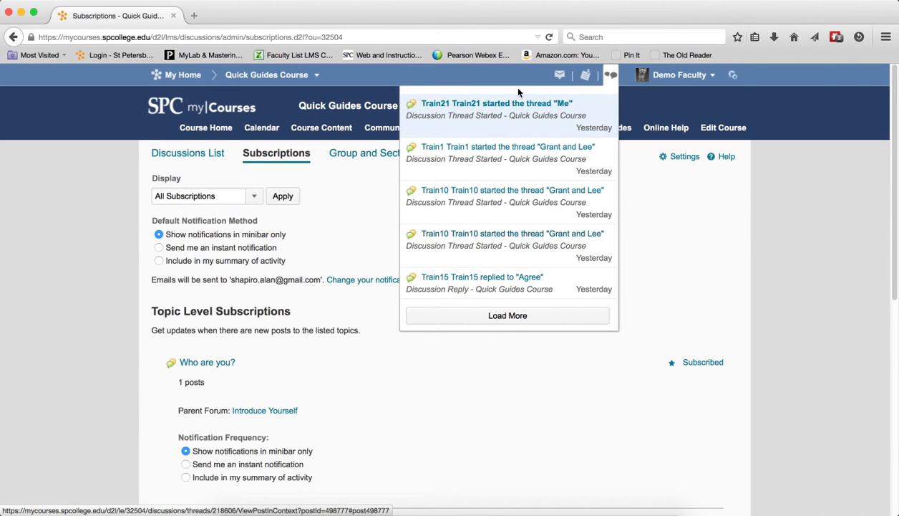
left_click(507, 313)
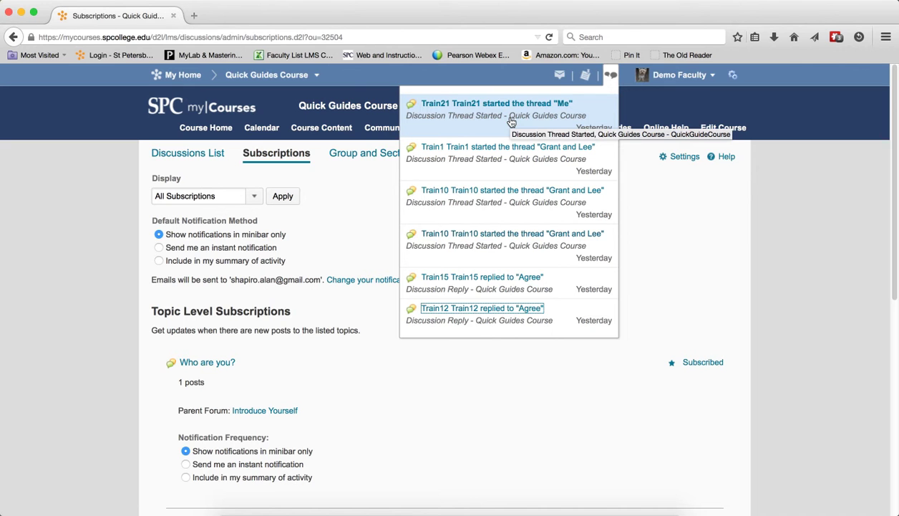
Go to the My Home page and open the new thread "Me" from the discussion notifications.
left_click(180, 83)
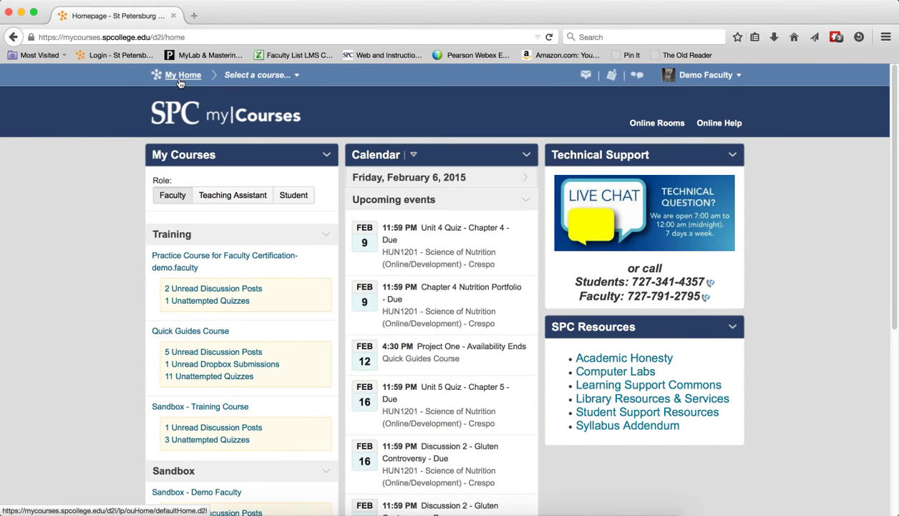
left_click(638, 76)
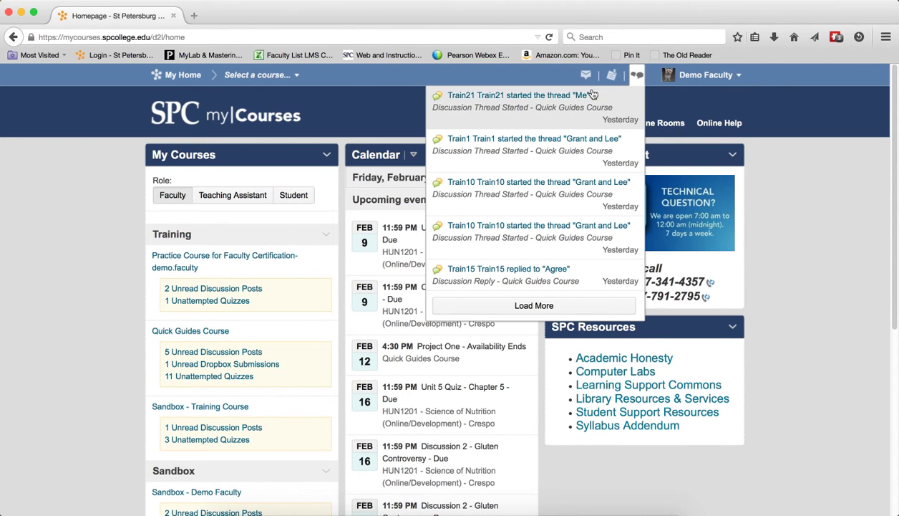
left_click(560, 99)
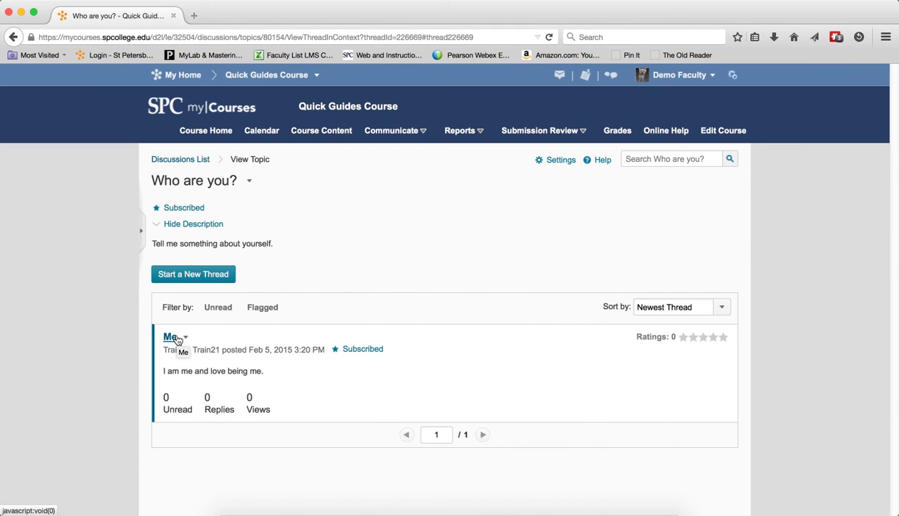
Open the third notification, for a "Grant and Lee" thread, and review the topic's description and its threads.
left_click(610, 75)
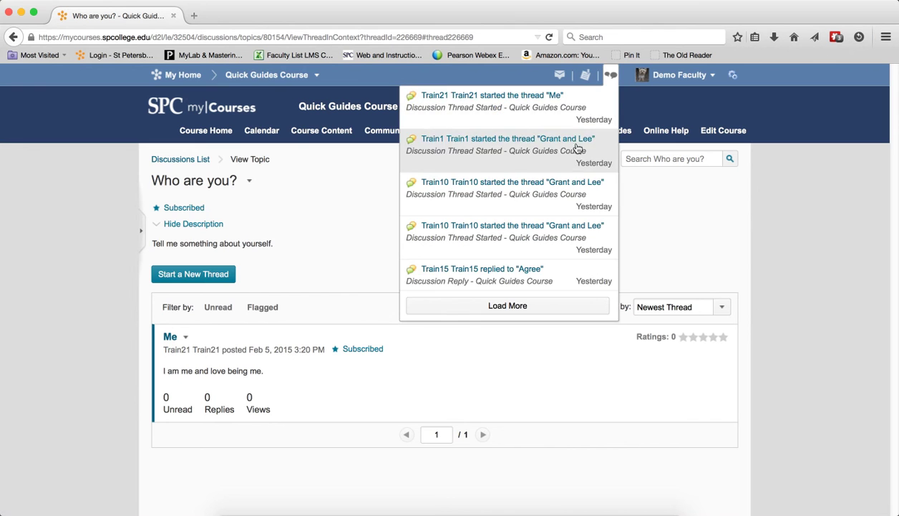
left_click(560, 187)
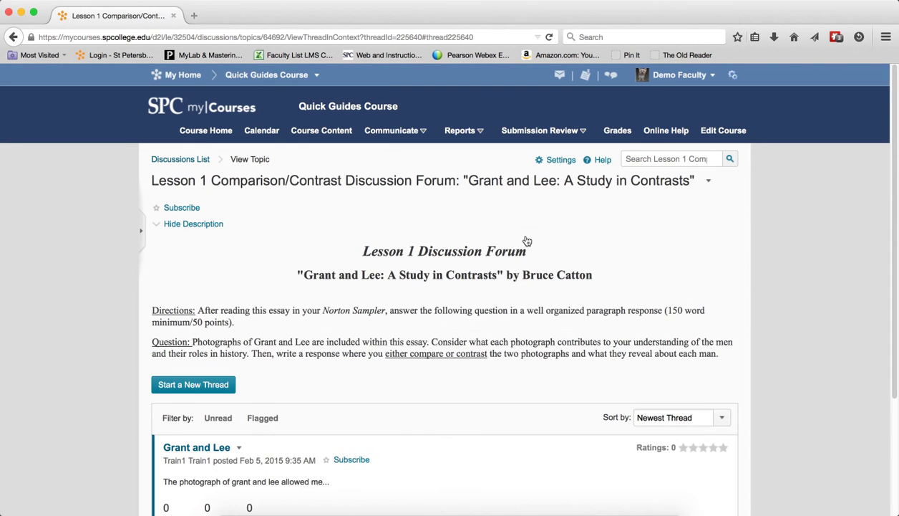
scroll(471, 366, "down", 4)
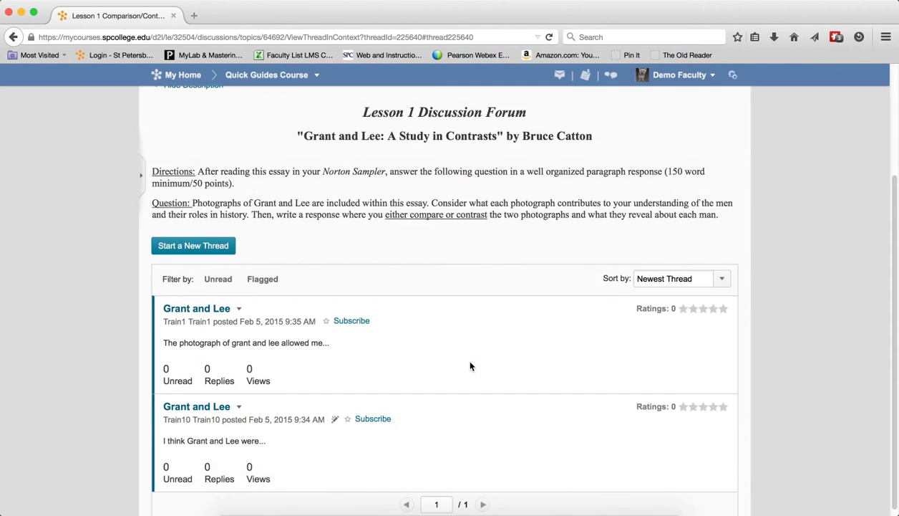
scroll(277, 273, "up", 4)
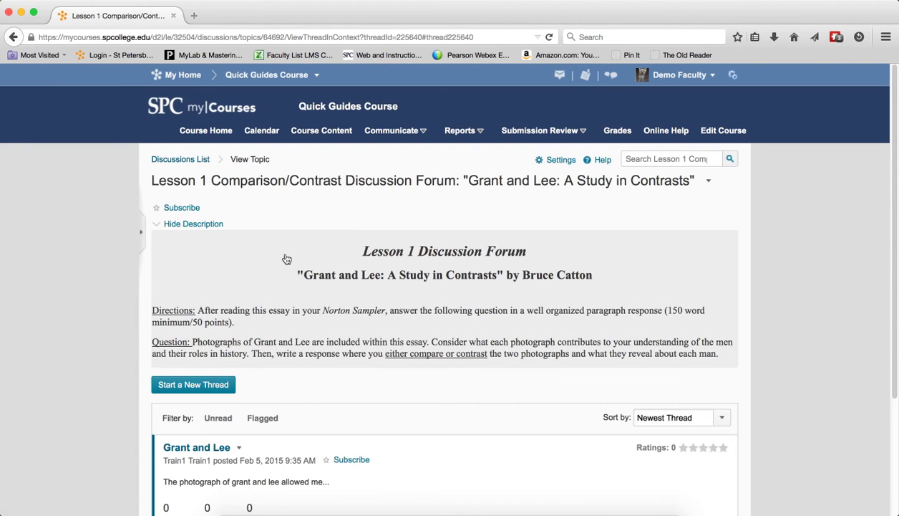
scroll(269, 323, "down", 4)
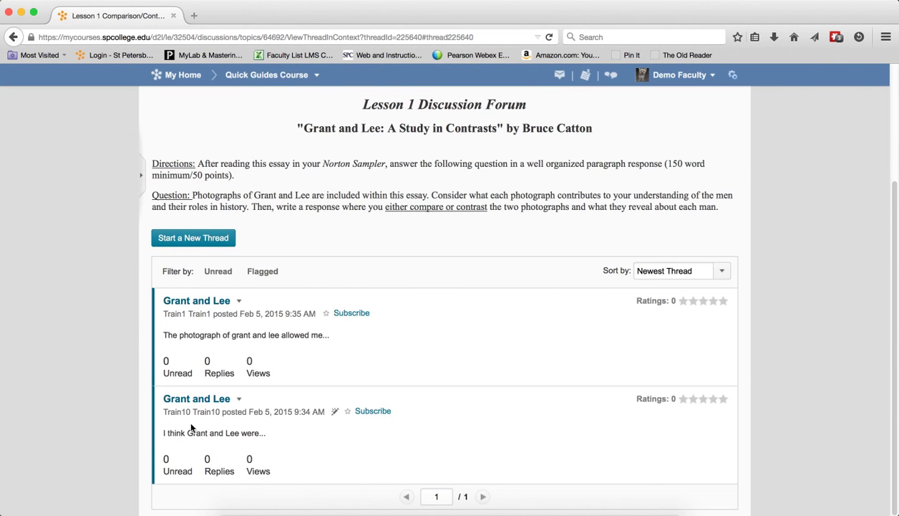
scroll(388, 327, "up", 4)
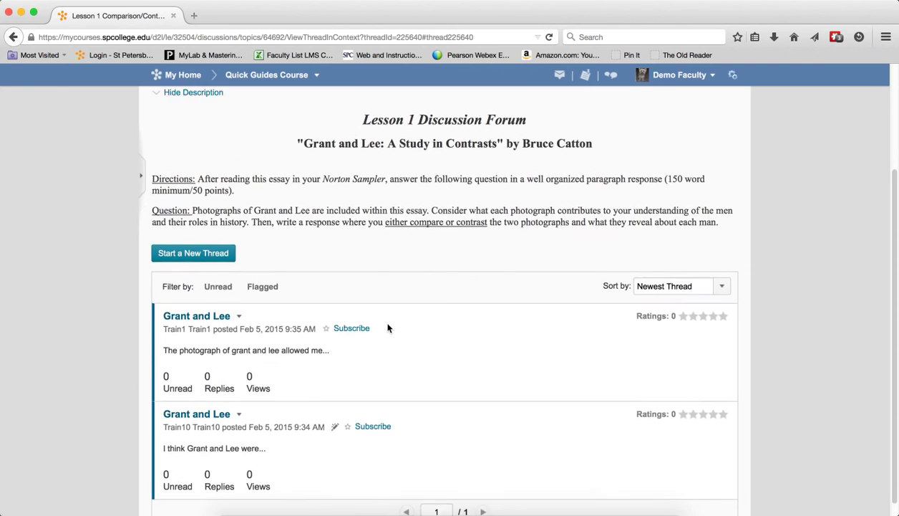